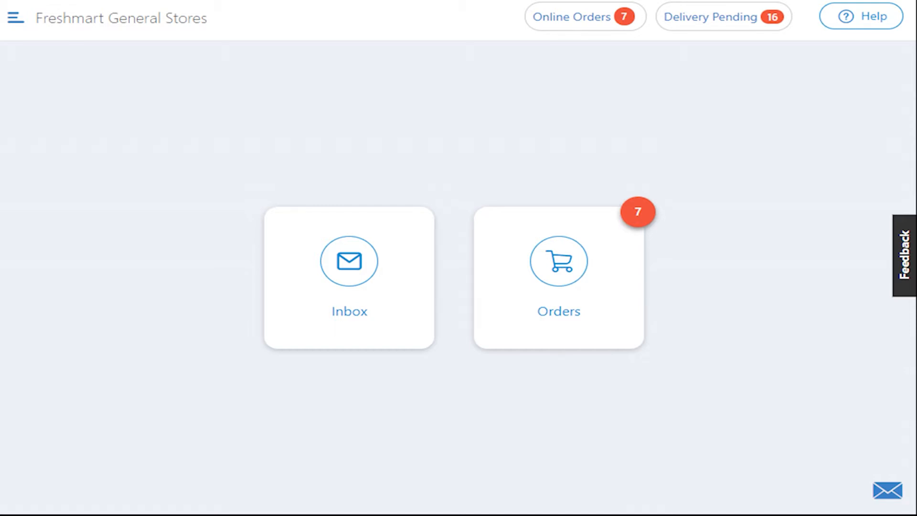
# Open the Discounts list from the store's marketing section.
pyautogui.click(14, 20)
pyautogui.scroll(-2, 144, 215)
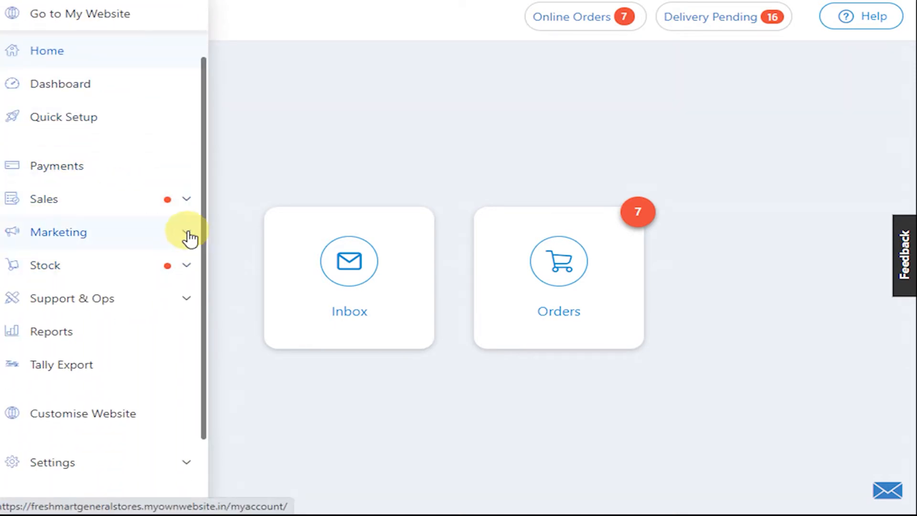
pyautogui.click(188, 232)
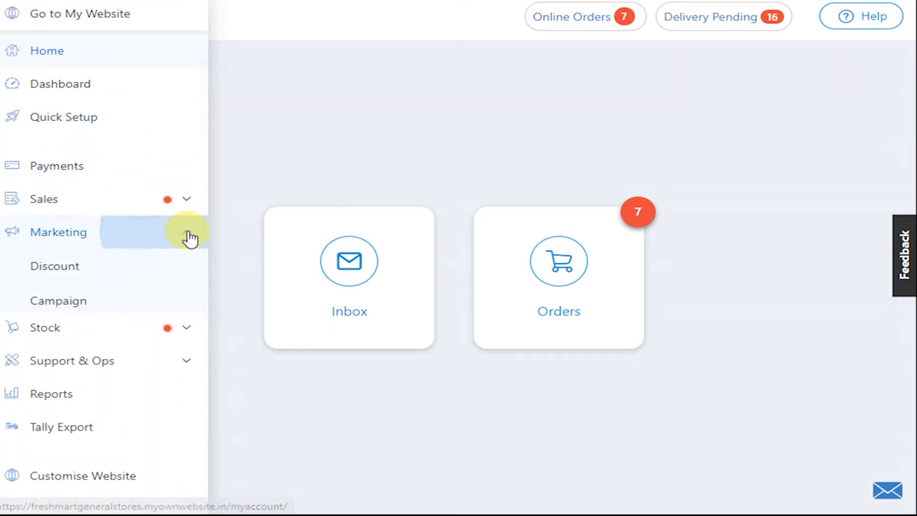
pyautogui.click(69, 277)
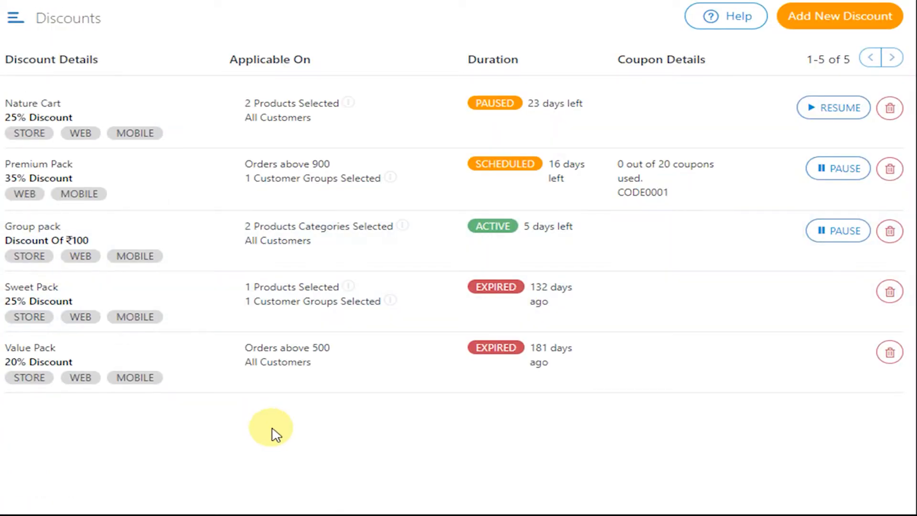
# Start a new discount and name it "Anniversary Pack".
pyautogui.click(849, 19)
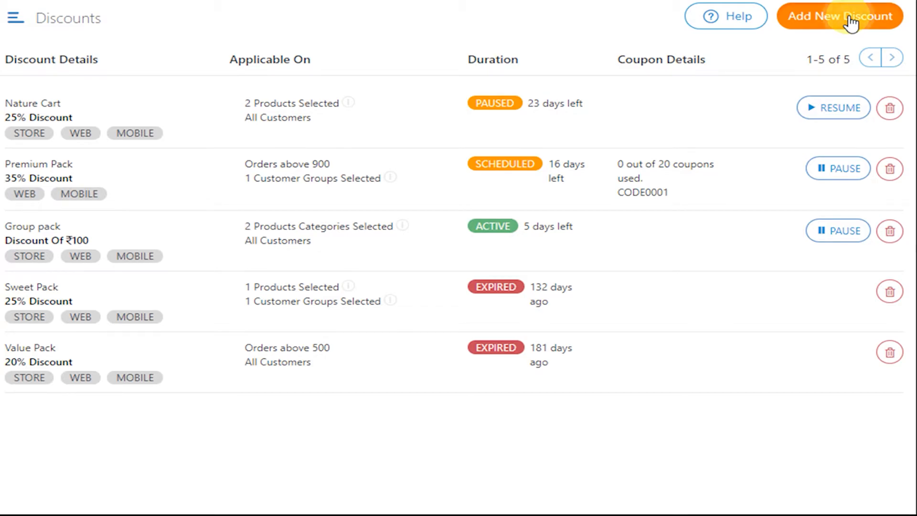
pyautogui.click(723, 81)
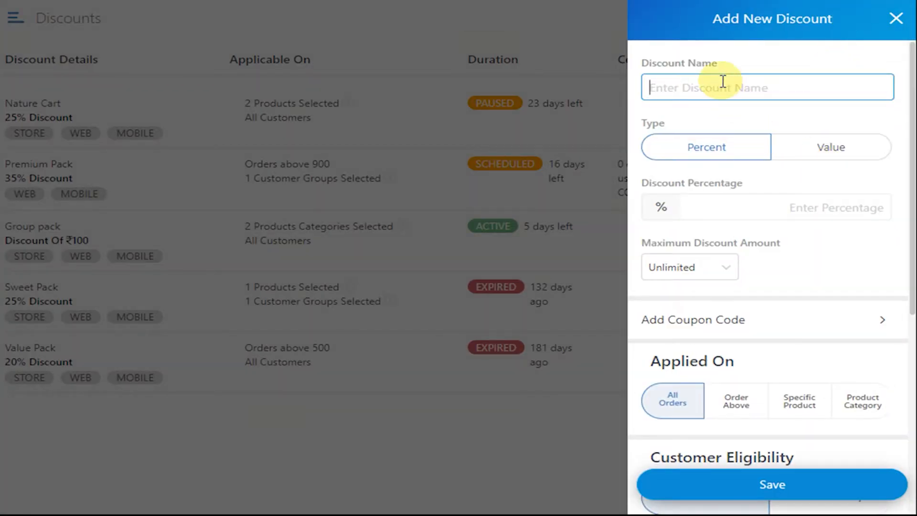
pyautogui.write('Anniversary Pack')
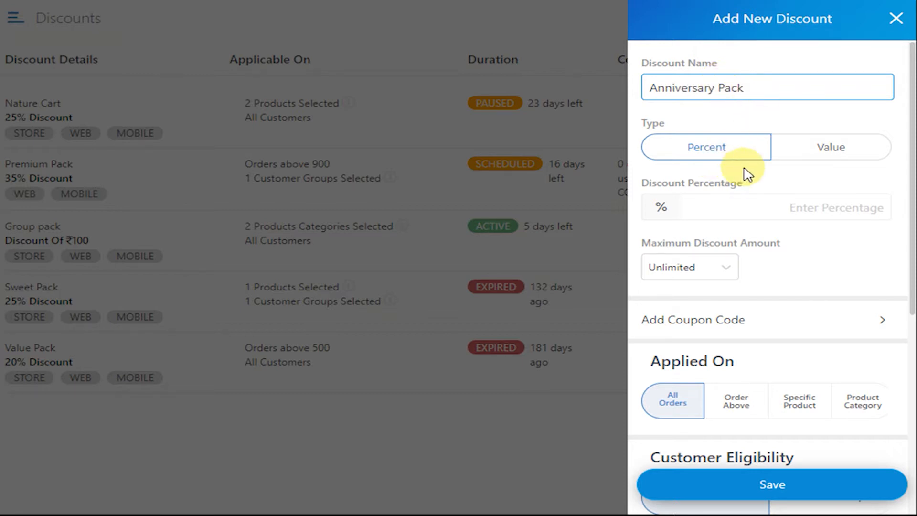
# Make the discount percentage-based and set the discount percentage to 25.
pyautogui.click(793, 158)
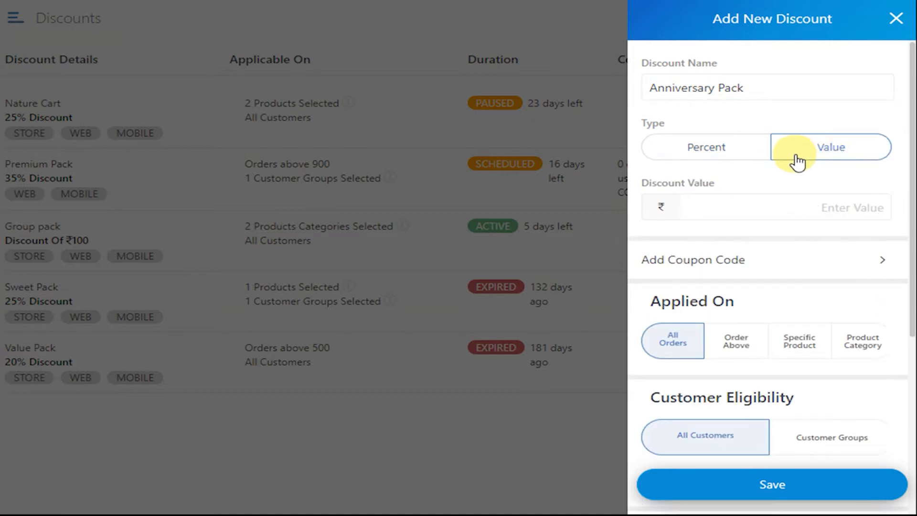
pyautogui.click(724, 157)
pyautogui.click(766, 212)
pyautogui.write('25')
pyautogui.click(827, 256)
pyautogui.scroll(-2, 819, 249)
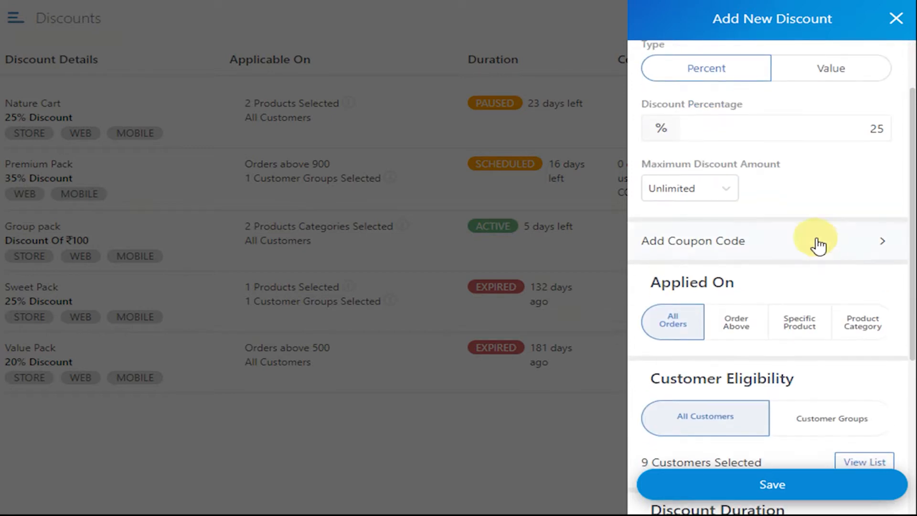
# Try the Limited option for the maximum discount amount and return it to Unlimited.
pyautogui.click(723, 193)
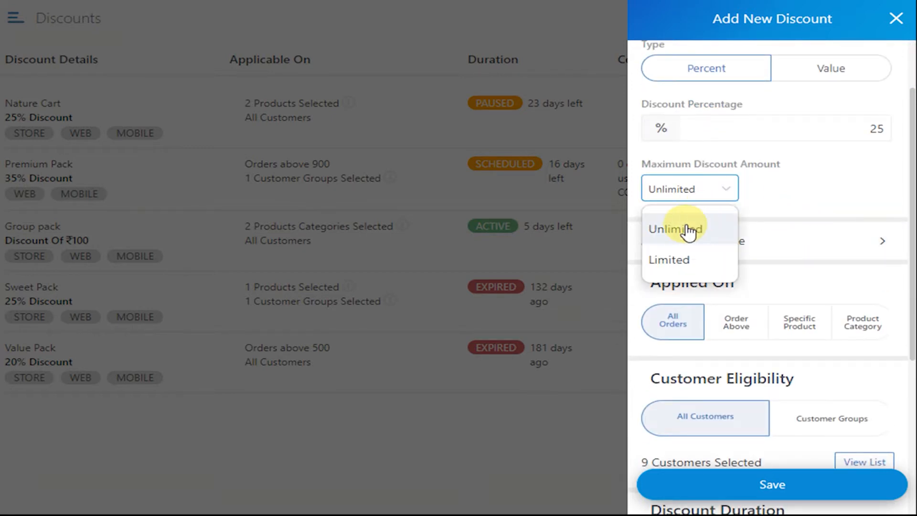
pyautogui.click(671, 260)
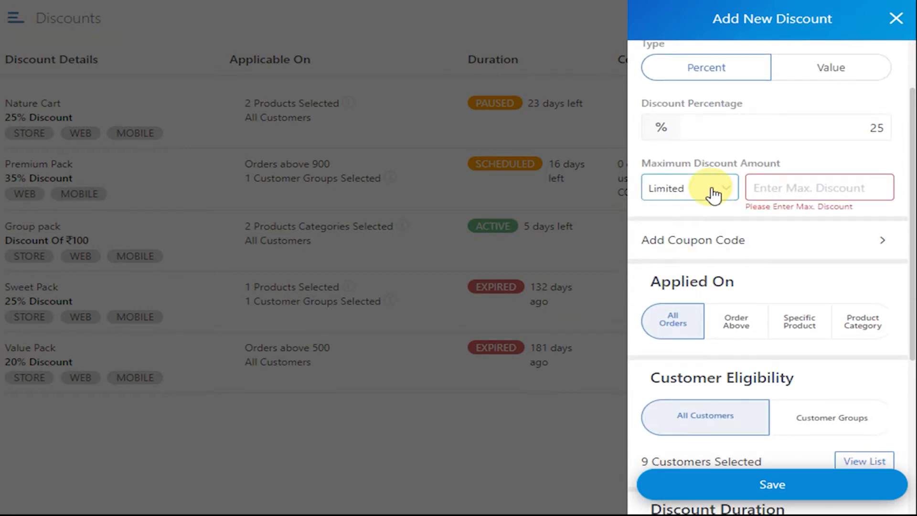
pyautogui.click(677, 191)
pyautogui.click(675, 228)
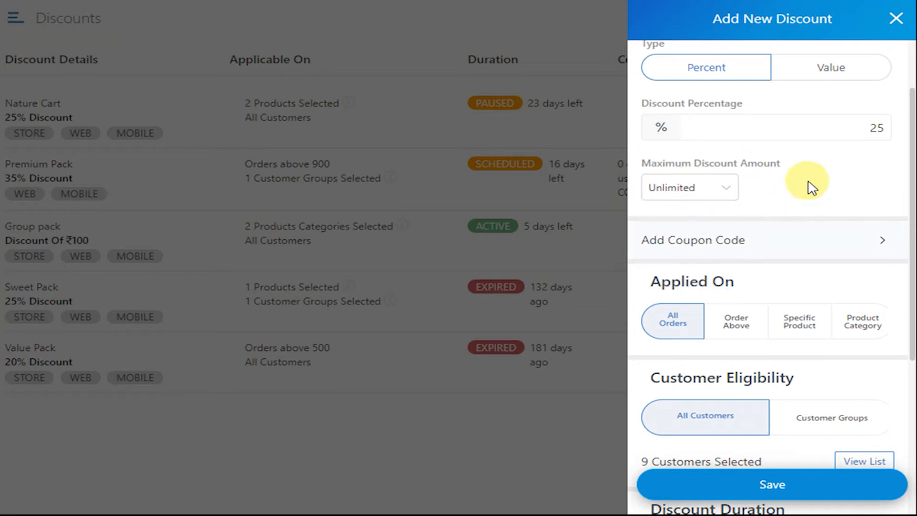
# Add a generated coupon code to the discount and keep its coupon usage limit at Unlimited.
pyautogui.scroll(-2, 801, 194)
pyautogui.scroll(2, 766, 268)
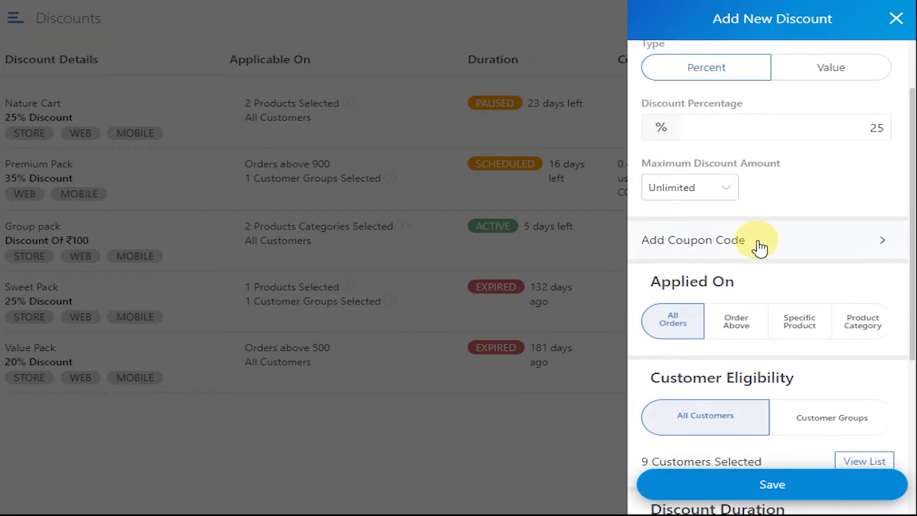
pyautogui.click(765, 248)
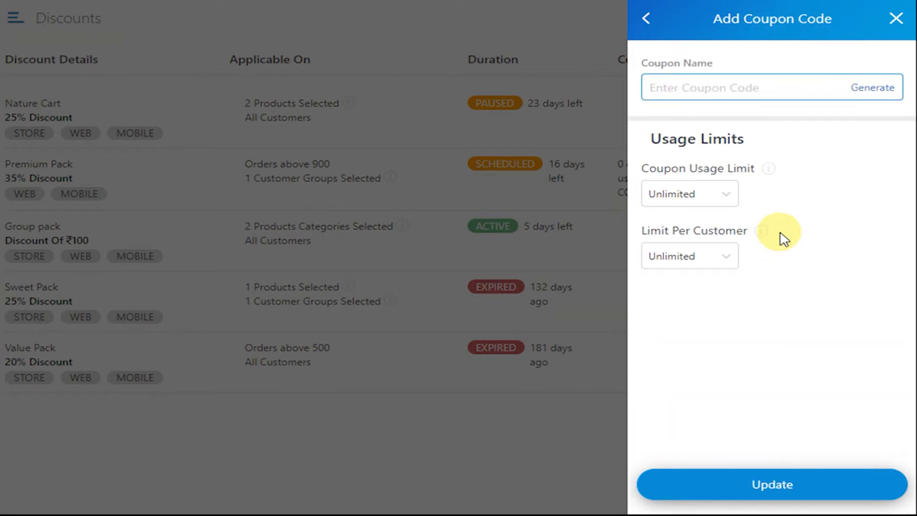
pyautogui.click(872, 91)
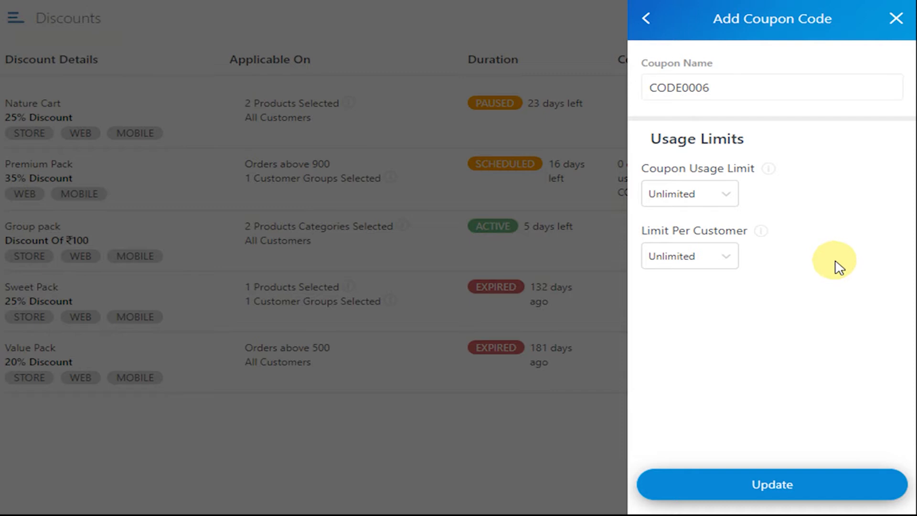
pyautogui.click(729, 196)
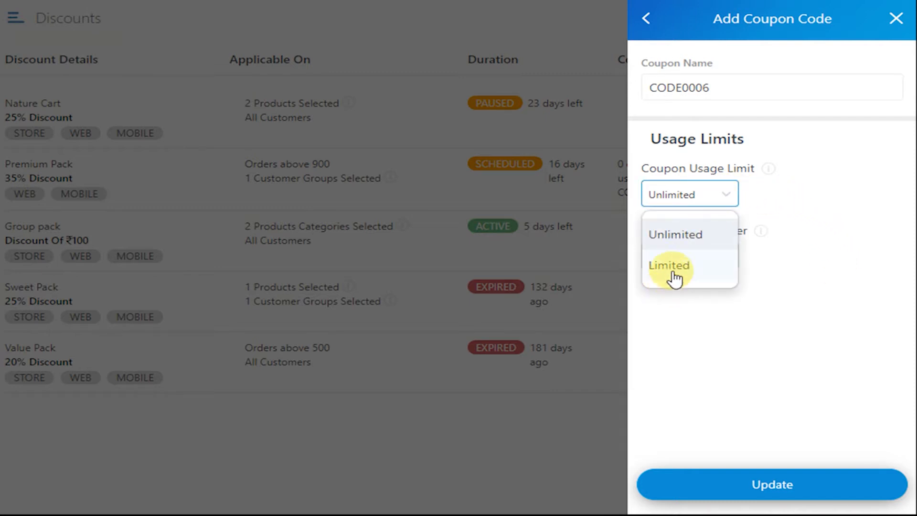
pyautogui.click(684, 241)
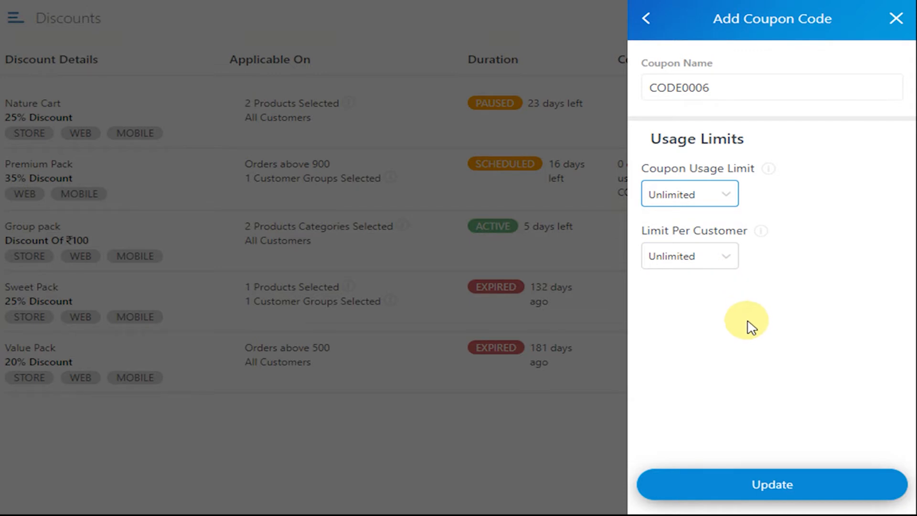
# Limit the coupon to 2 uses per customer and apply the coupon settings to the discount.
pyautogui.click(727, 258)
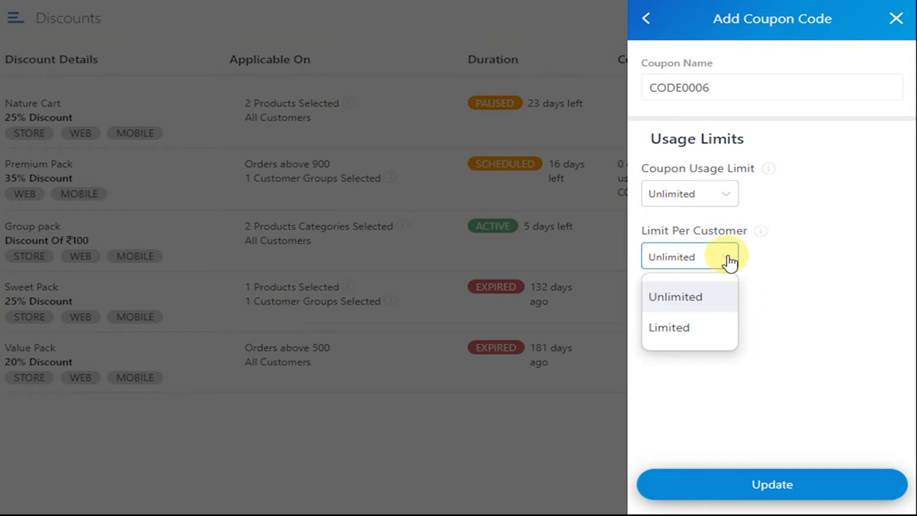
pyautogui.click(674, 334)
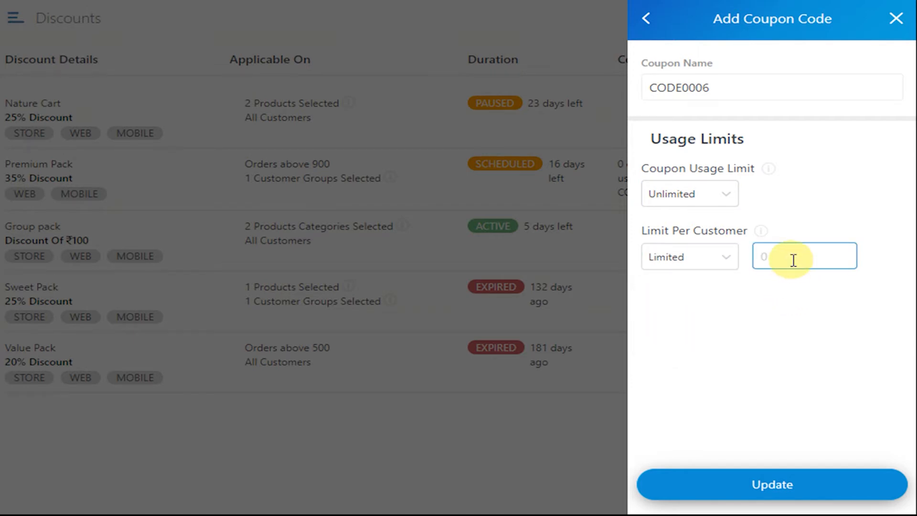
pyautogui.write('2')
pyautogui.click(745, 330)
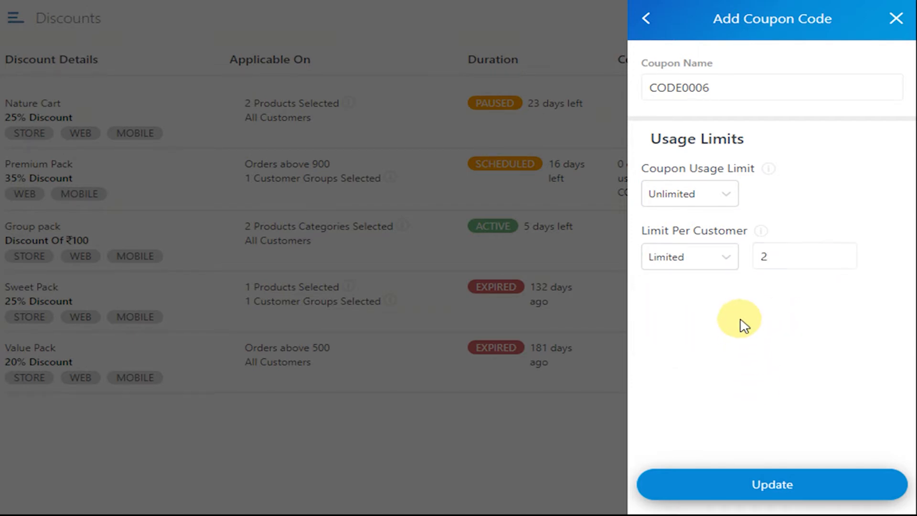
pyautogui.click(792, 494)
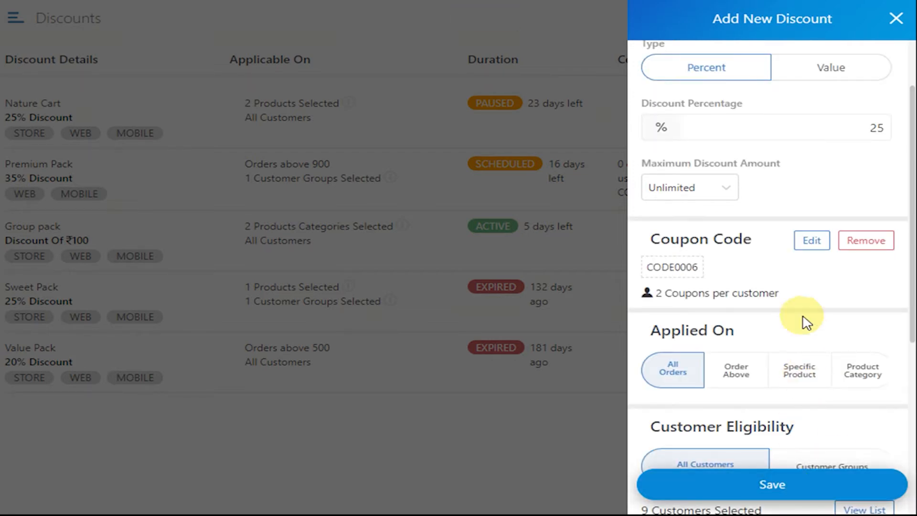
pyautogui.click(814, 244)
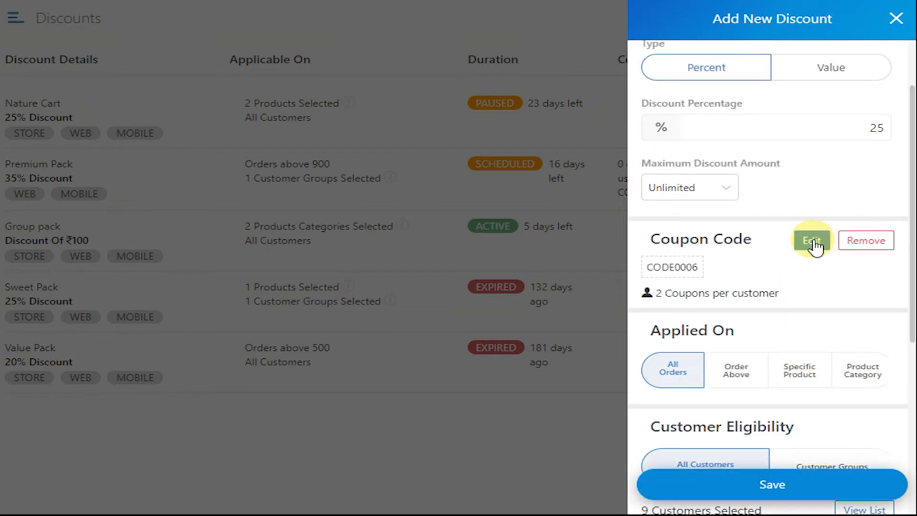
pyautogui.click(882, 246)
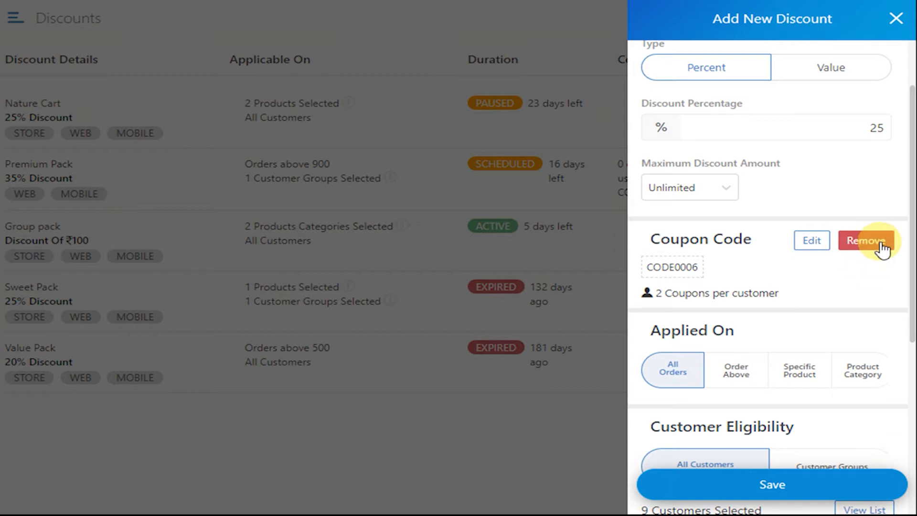
# Apply the discount to a specific product, adding Cadbury Crunchie 200 Gm.
pyautogui.scroll(-3, 830, 317)
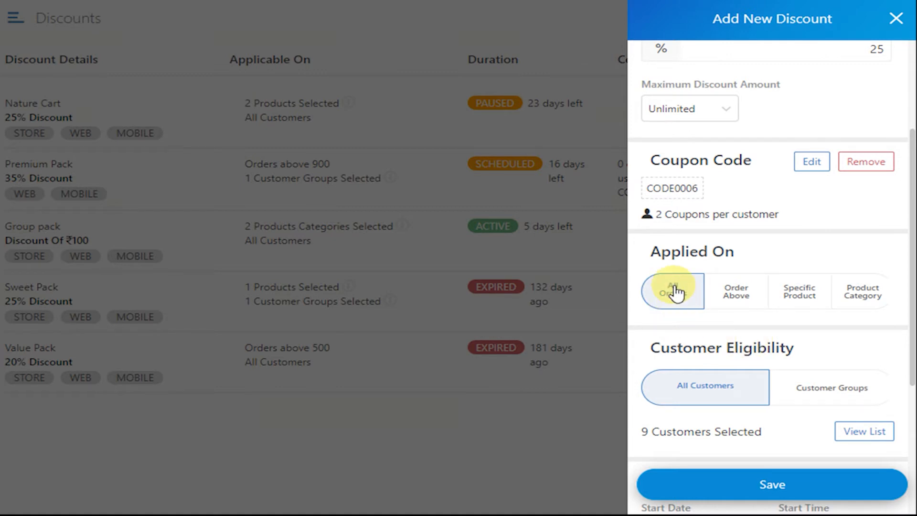
pyautogui.click(741, 293)
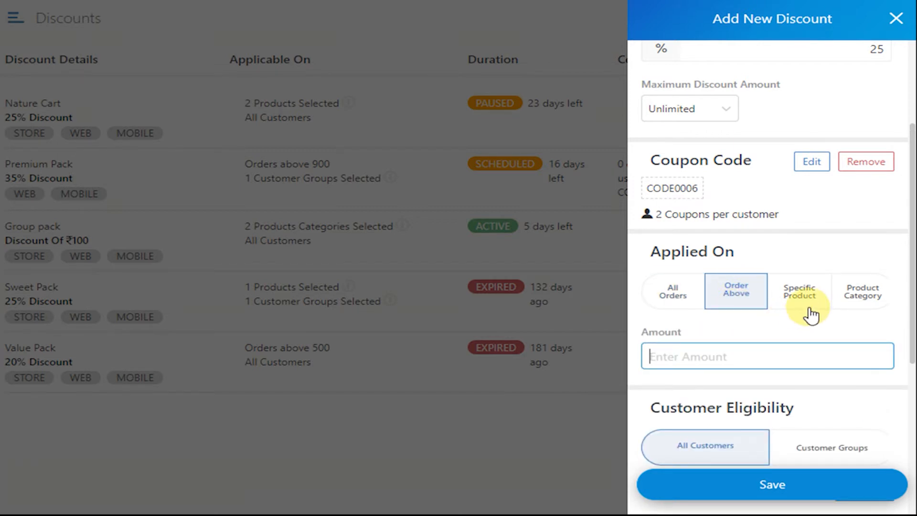
pyautogui.click(803, 292)
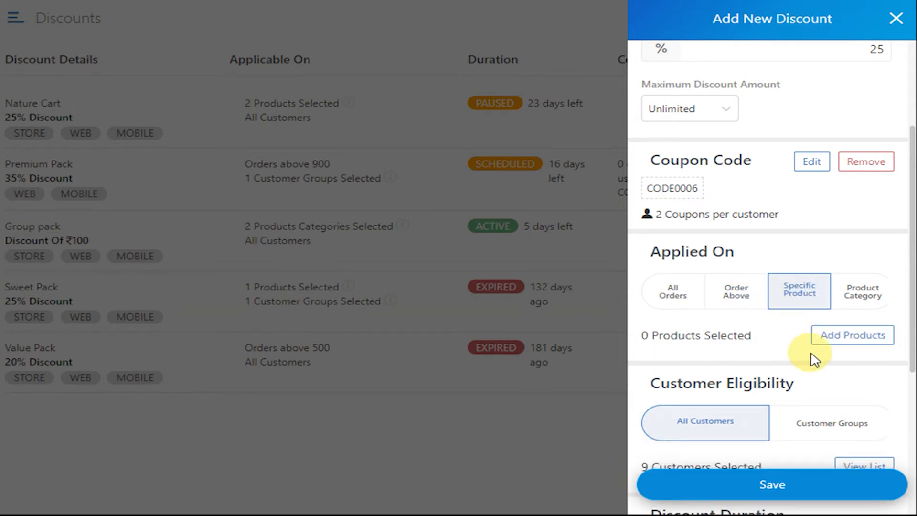
pyautogui.click(869, 337)
pyautogui.click(711, 60)
pyautogui.write('cadbu')
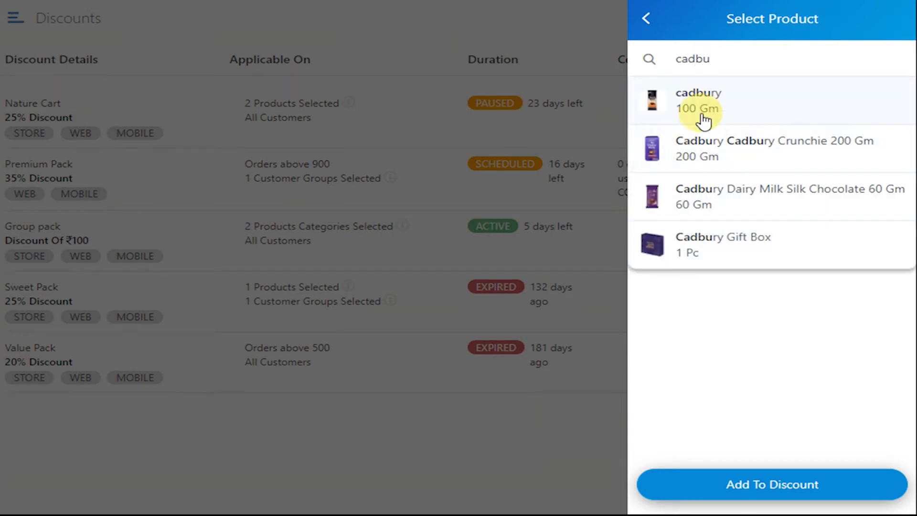
pyautogui.click(710, 155)
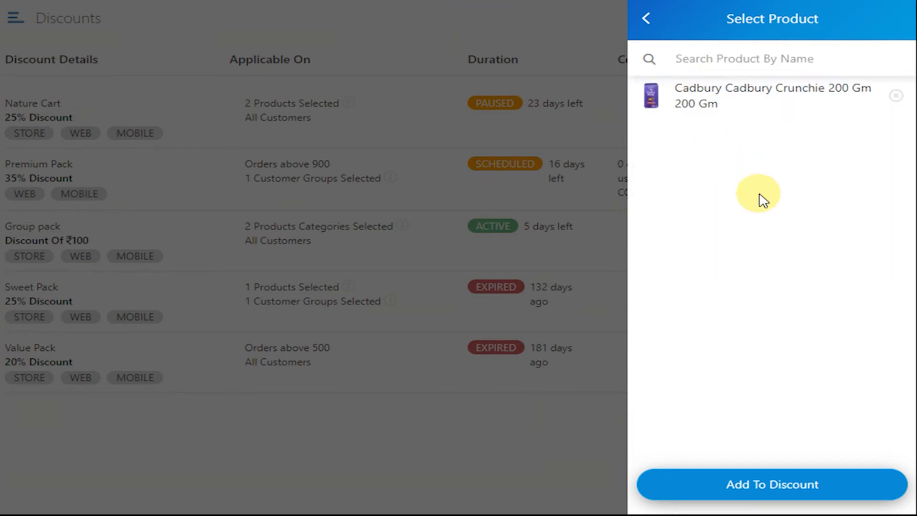
pyautogui.click(764, 490)
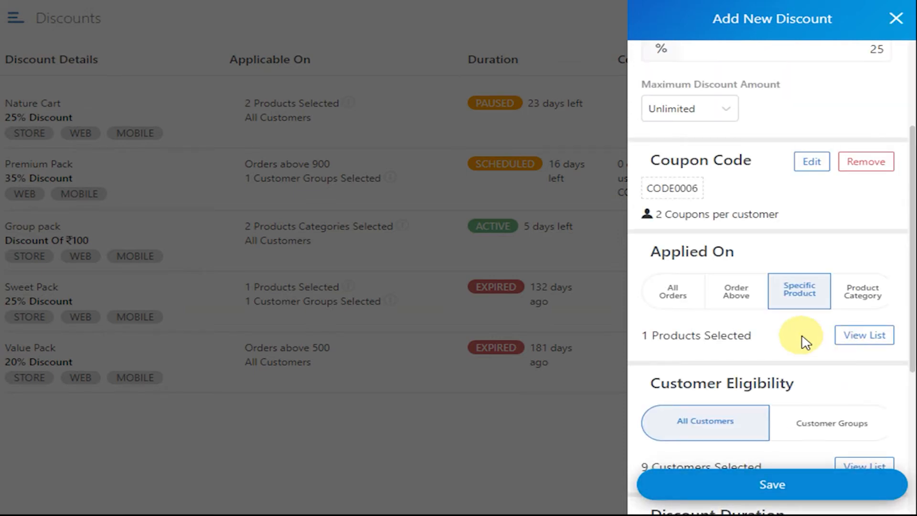
# Apply the discount by product category, selecting Dessert & Confectionary with all its subcategories.
pyautogui.click(866, 298)
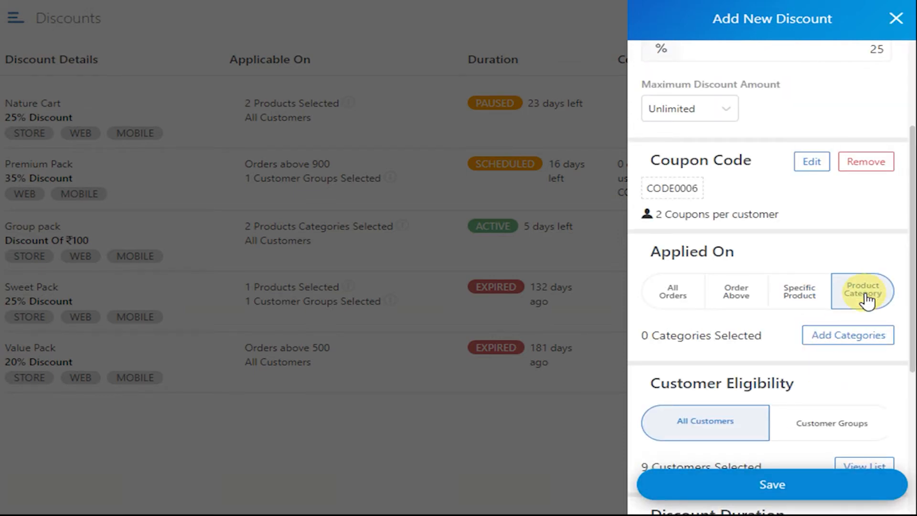
pyautogui.click(855, 336)
pyautogui.scroll(-15, 727, 266)
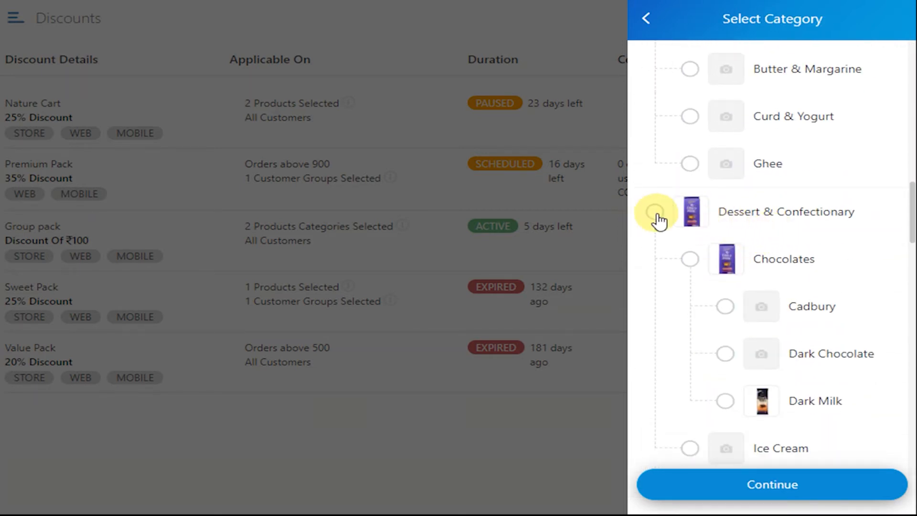
pyautogui.click(656, 213)
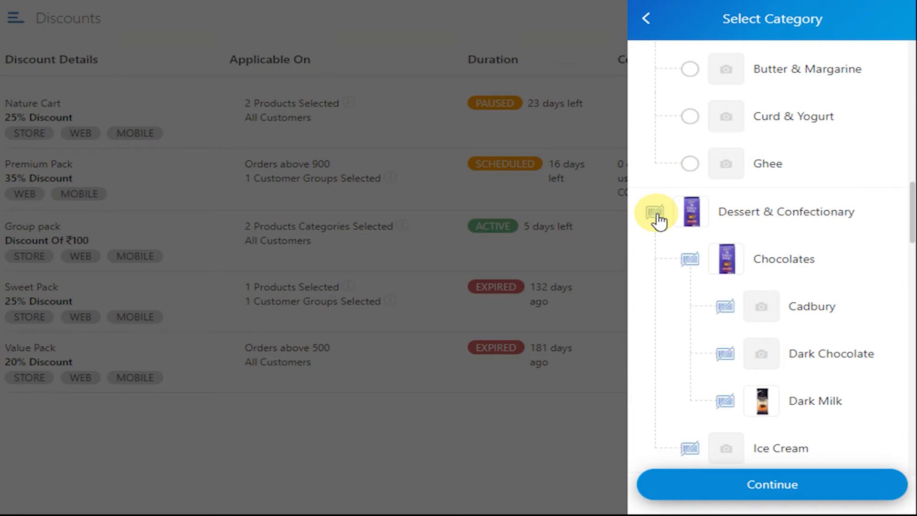
pyautogui.click(761, 492)
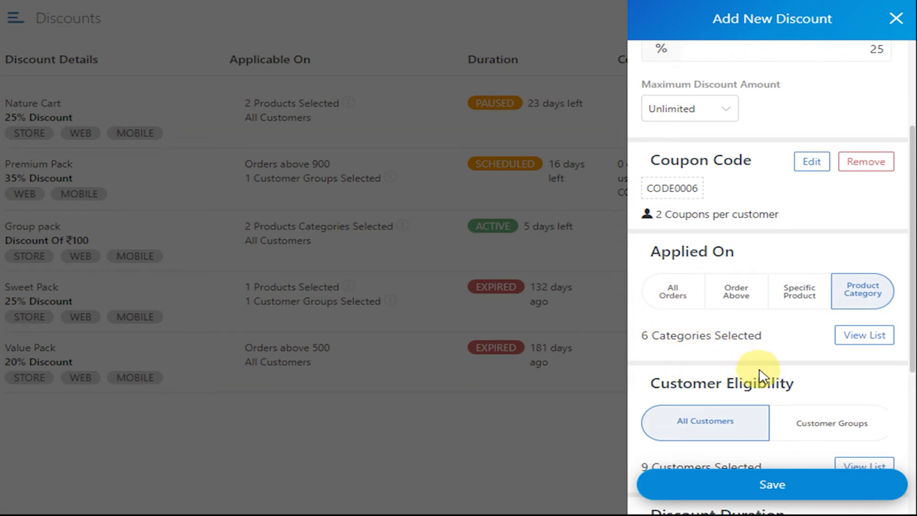
# Restrict customer eligibility to the GOLD and Premium Group customer groups.
pyautogui.scroll(-3, 810, 379)
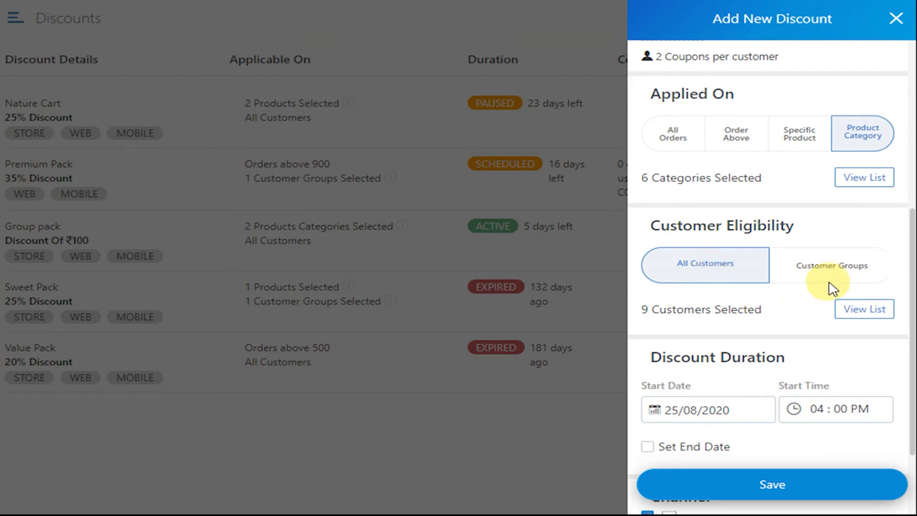
pyautogui.click(849, 273)
pyautogui.scroll(-3, 791, 298)
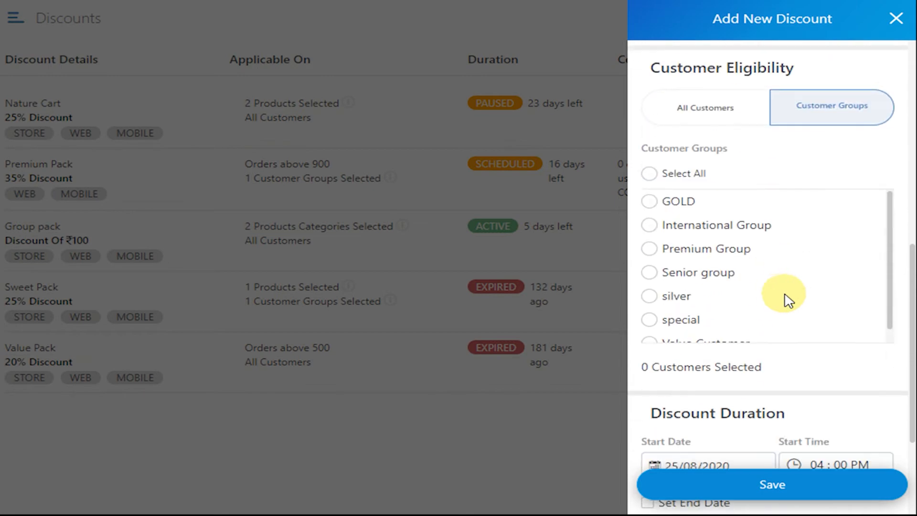
pyautogui.click(650, 203)
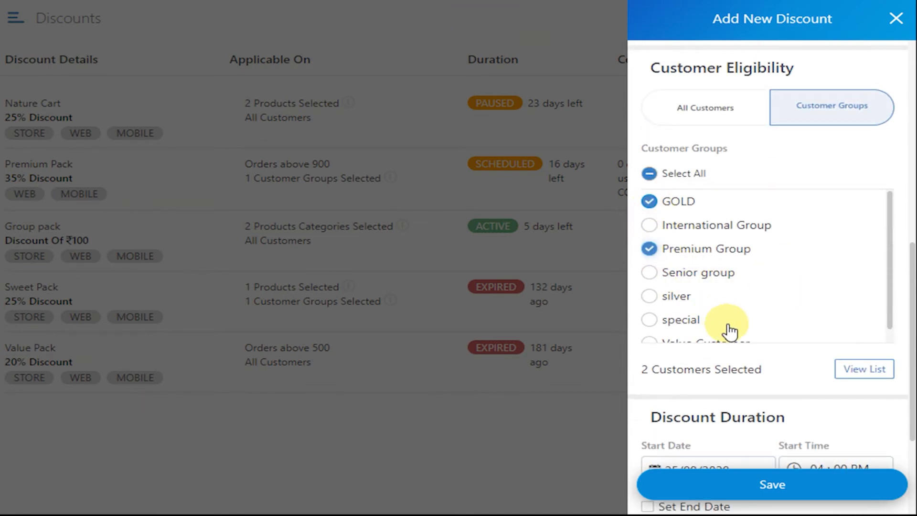
# Review the list of customers covered by the selected groups, return to the discount form and look through the remaining customer groups.
pyautogui.click(881, 371)
pyautogui.click(647, 19)
pyautogui.scroll(-1, 731, 239)
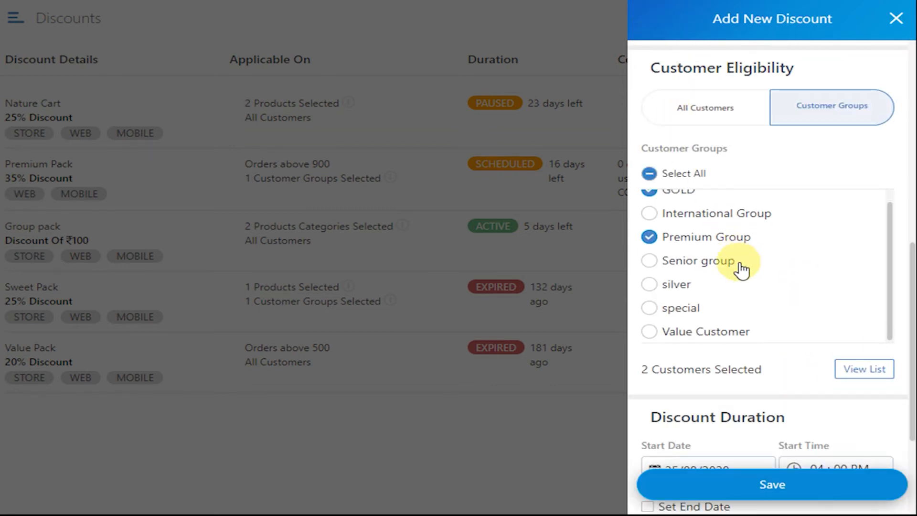
# Add an end date of 26/08/2020 with end time 12:59 PM to the discount duration and save the discount.
pyautogui.scroll(-2, 751, 317)
pyautogui.scroll(-2, 740, 330)
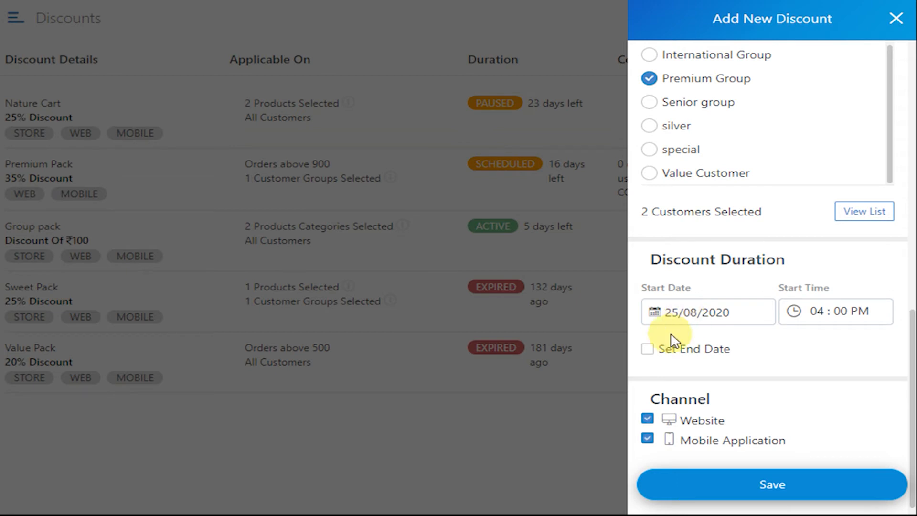
pyautogui.click(647, 350)
pyautogui.scroll(-2, 727, 352)
pyautogui.click(843, 340)
pyautogui.click(819, 336)
pyautogui.write('12: 59 PM')
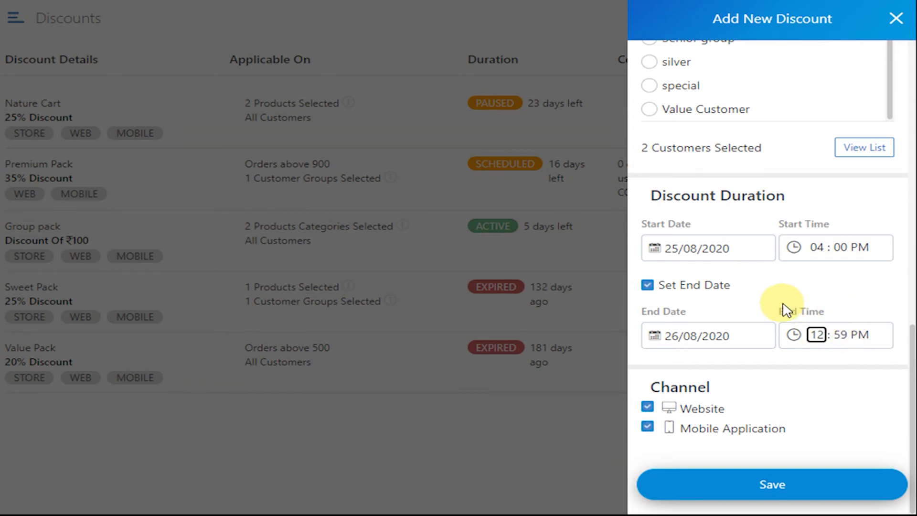
pyautogui.click(765, 491)
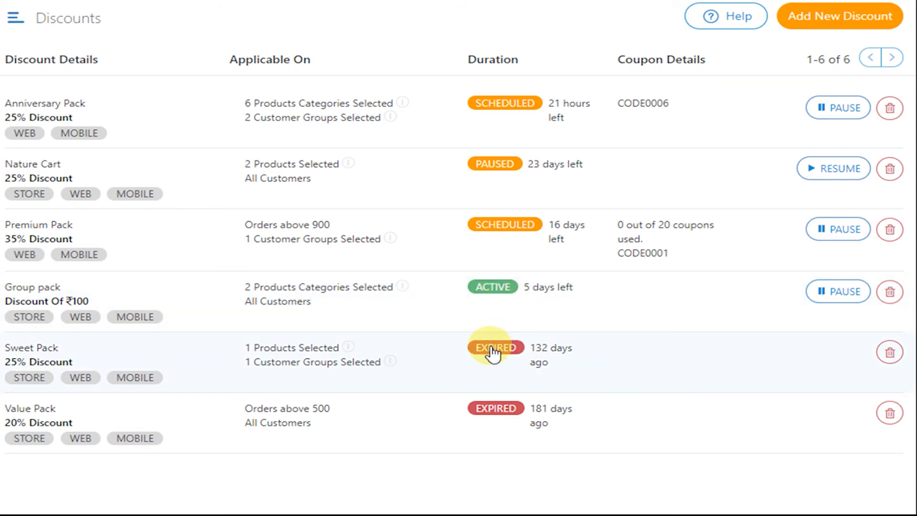
# Pause the Anniversary Pack discount and resume it.
pyautogui.click(841, 110)
pyautogui.click(841, 110)
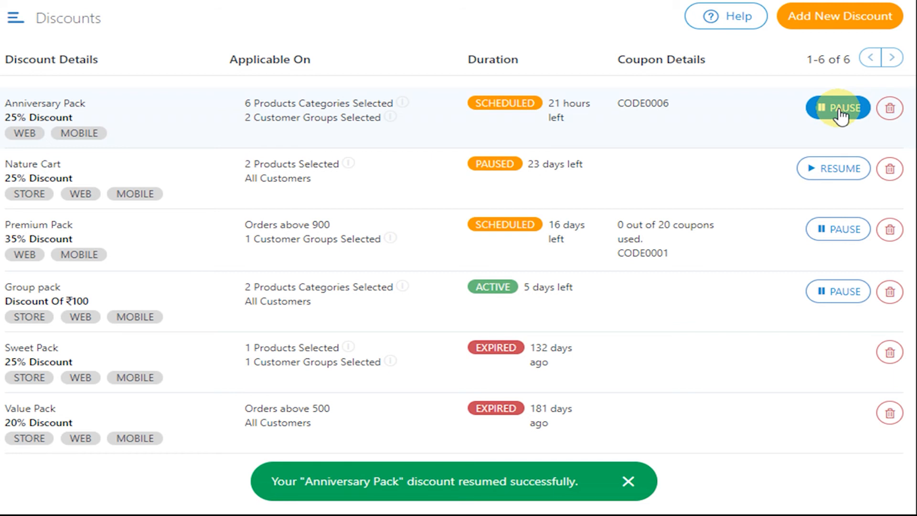
# Delete the Anniversary Pack discount from the discounts list and confirm the deletion.
pyautogui.click(891, 109)
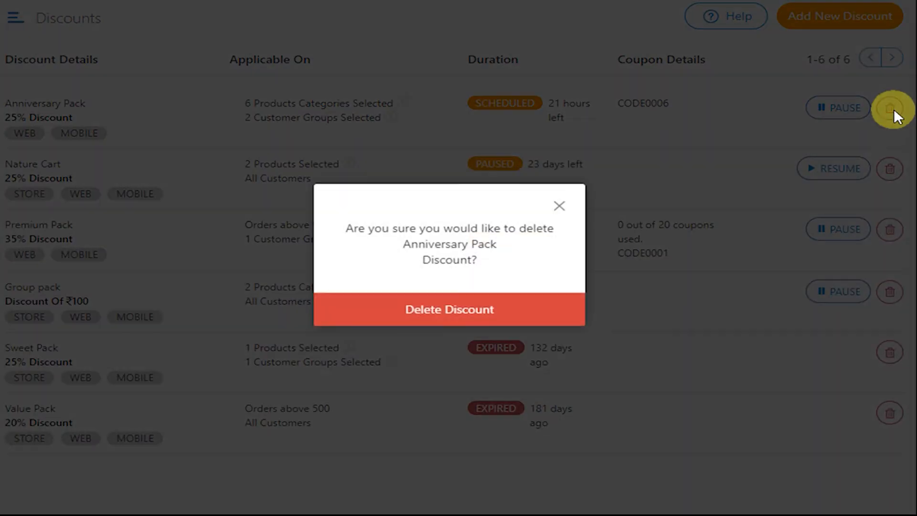
pyautogui.click(451, 316)
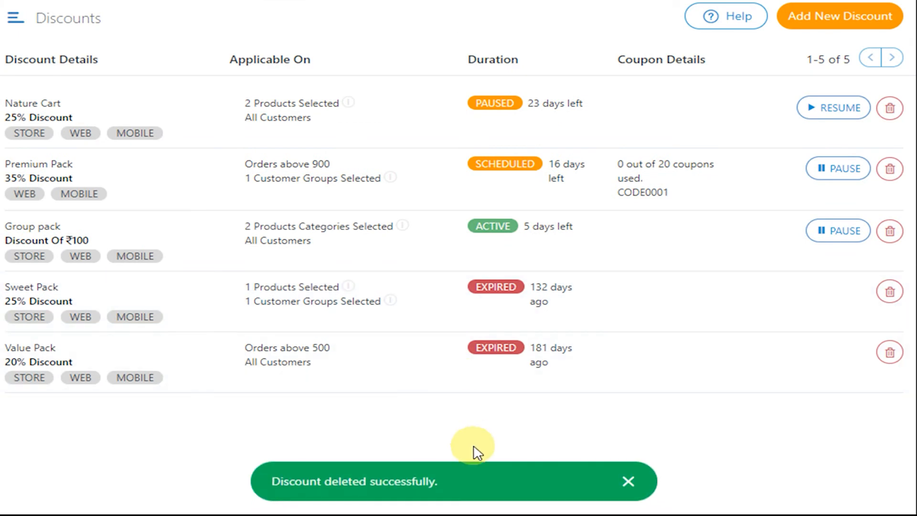